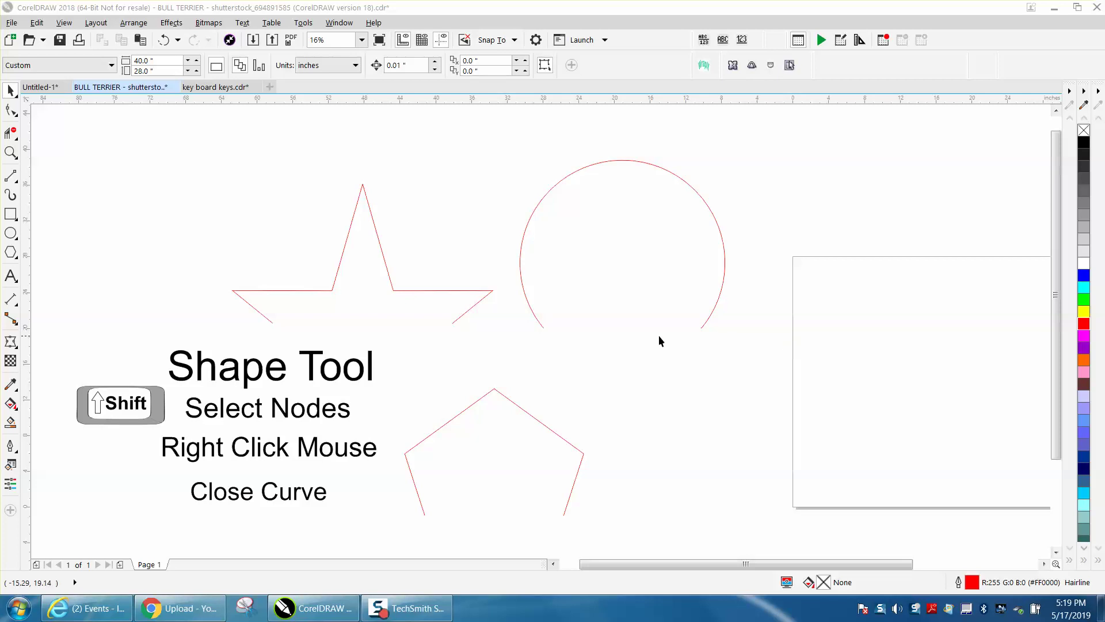
- Try closing the arc with a drawn line and black fill, then undo both
left_click(11, 177)
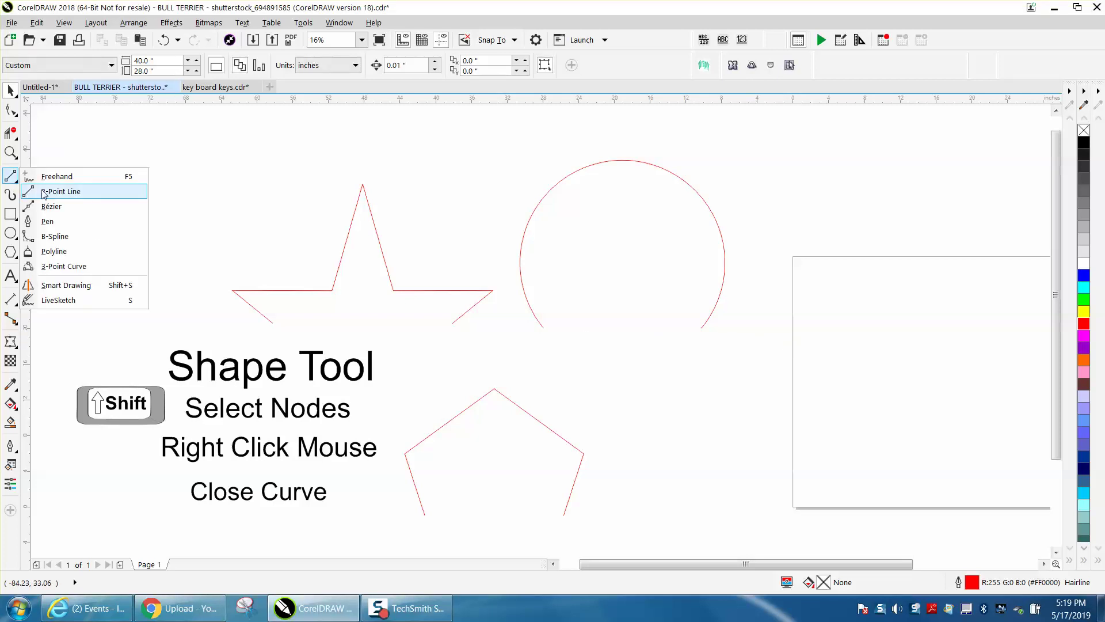
left_click(61, 191)
left_click_drag(544, 329, 705, 328)
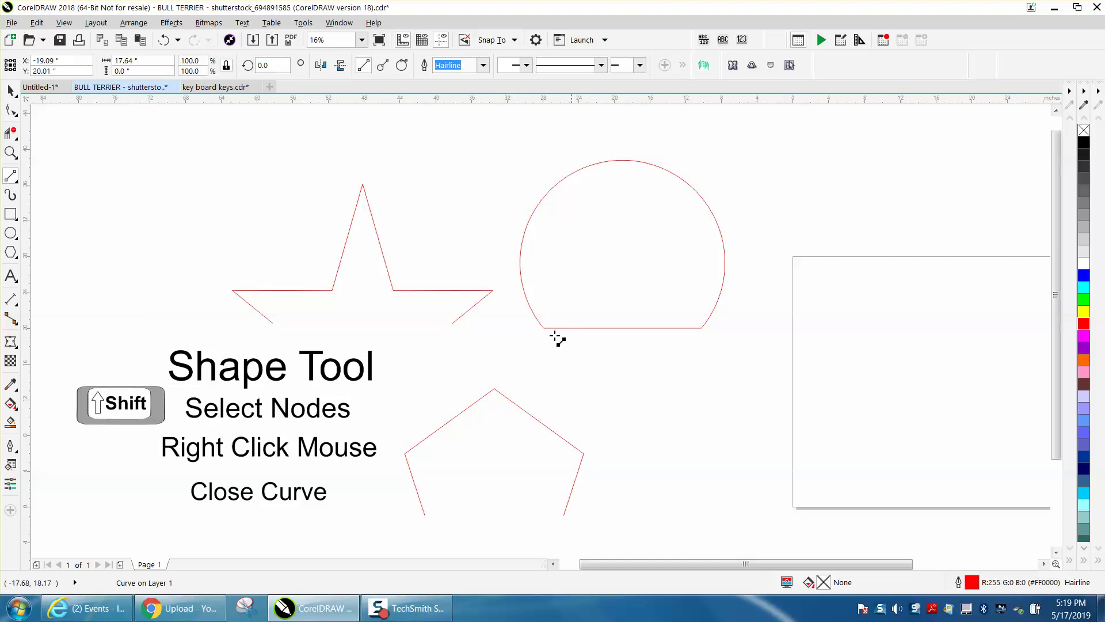
left_click(11, 91)
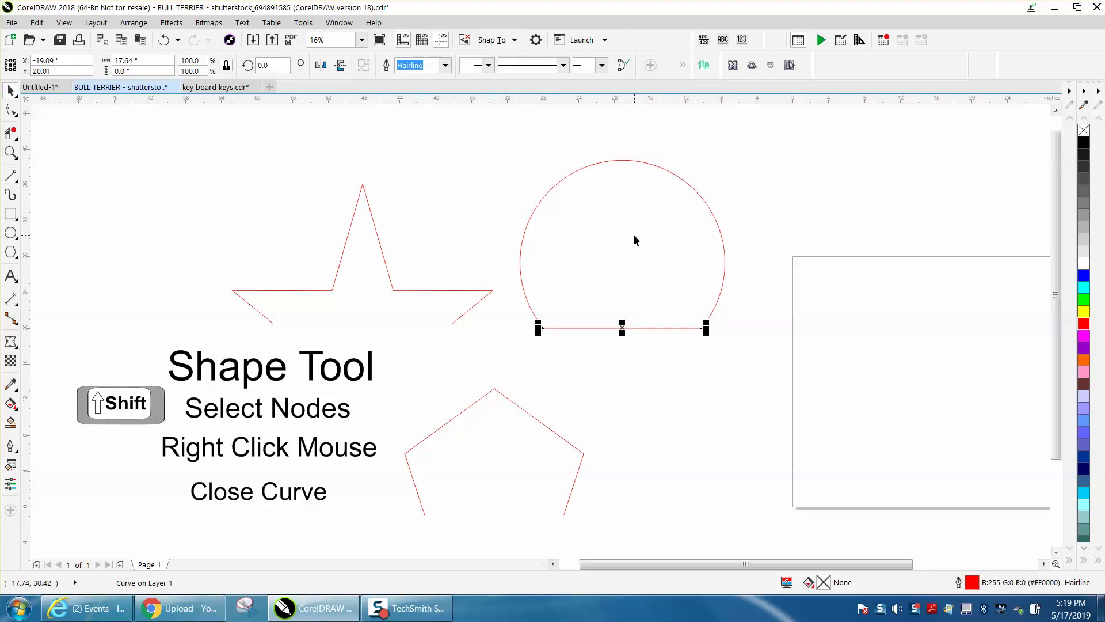
left_click_drag(499, 144, 660, 297)
left_click(11, 422)
left_click(615, 306)
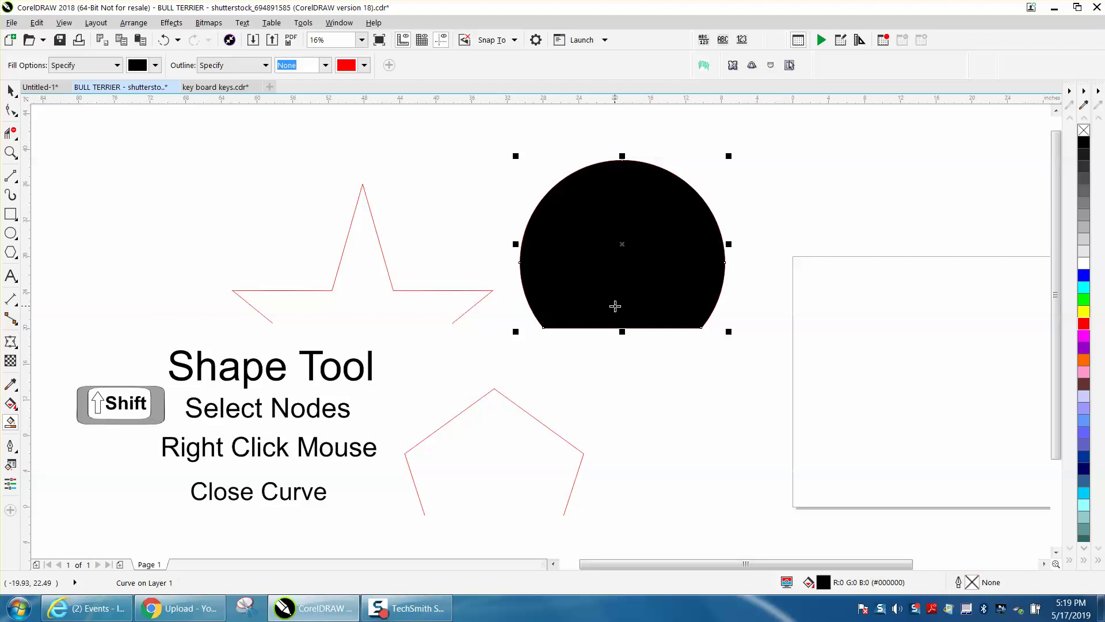
left_click(12, 91)
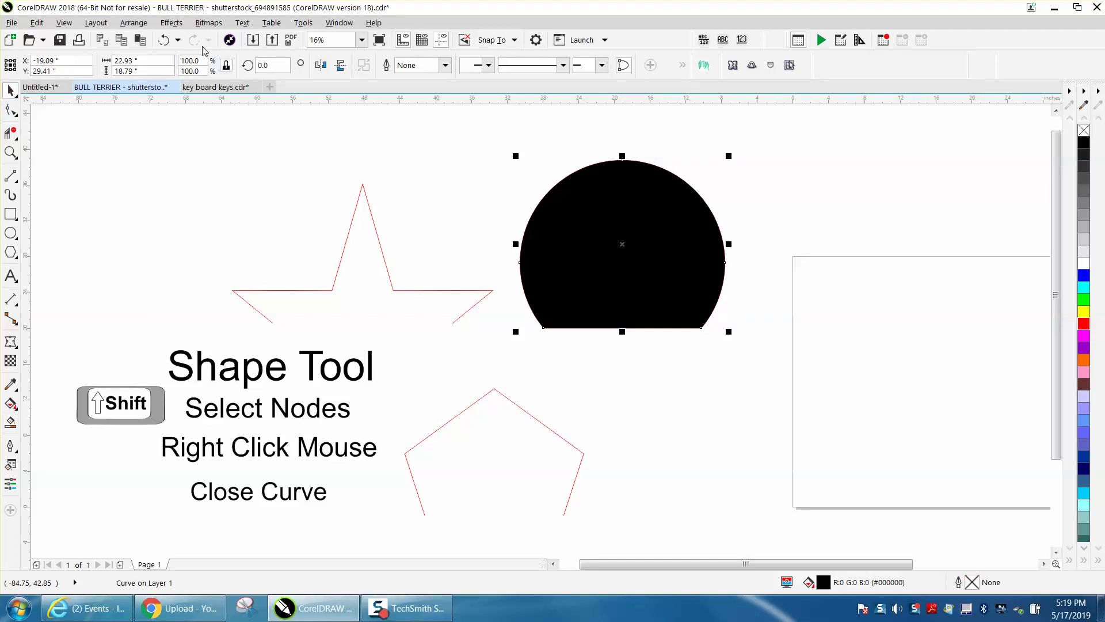
left_click(165, 40)
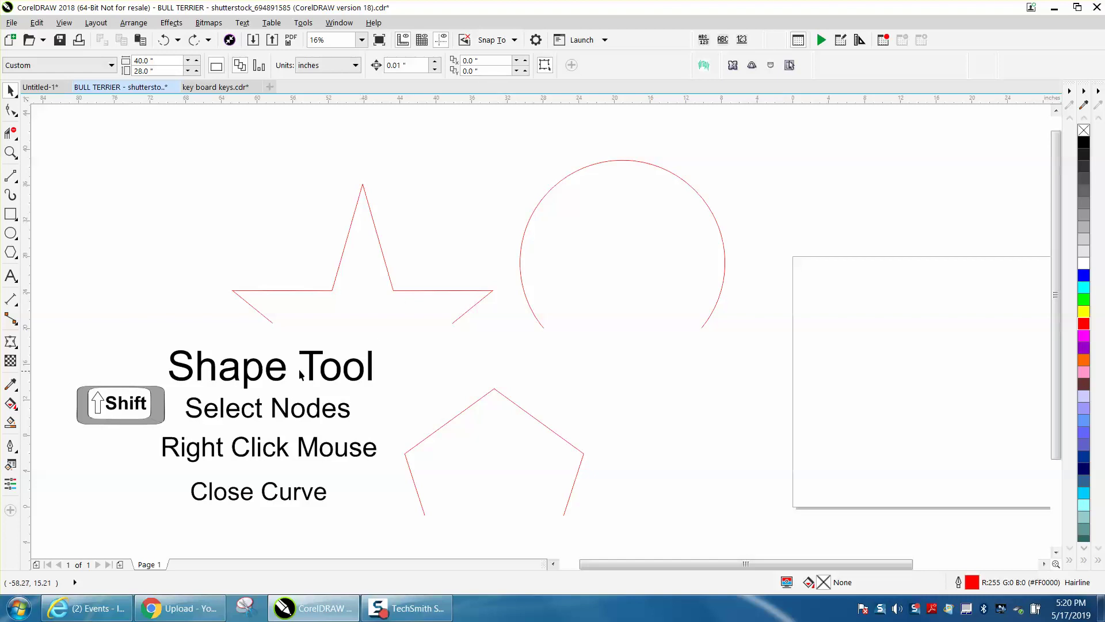
- Join the arc's two end nodes into a closed curve with Close Curve
left_click(12, 110)
left_click(541, 323)
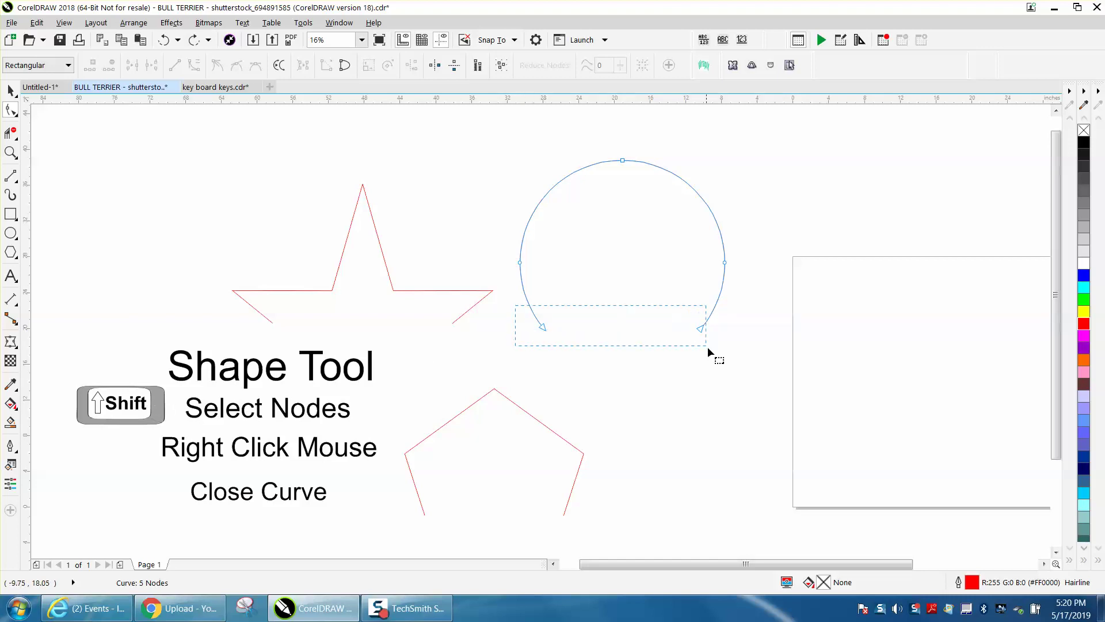
left_click_drag(707, 346, 710, 349)
right_click(700, 329)
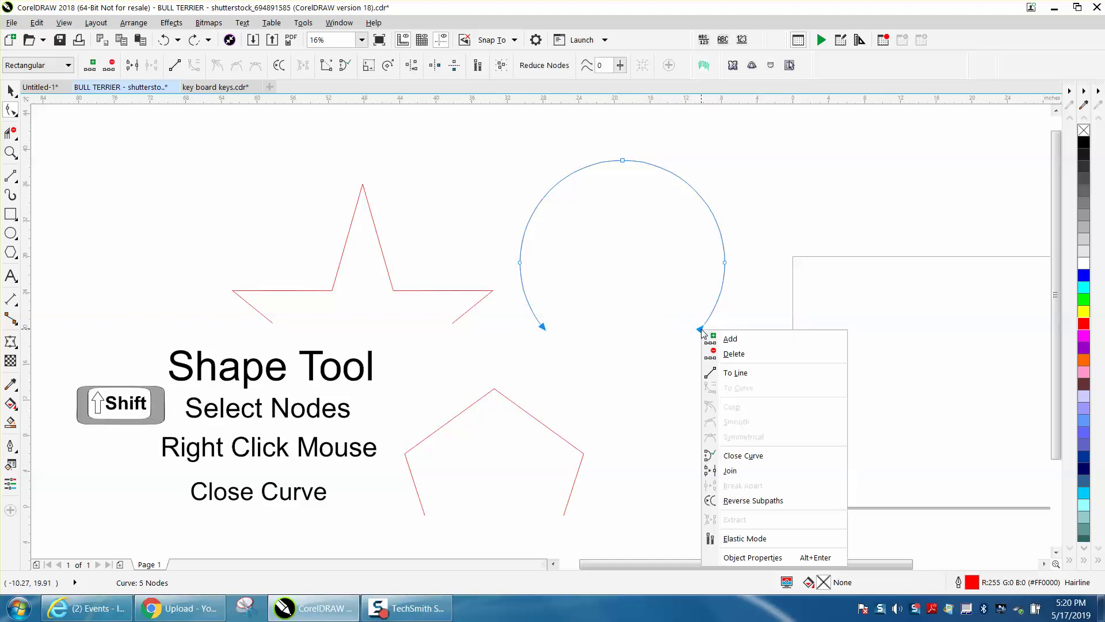
left_click(729, 455)
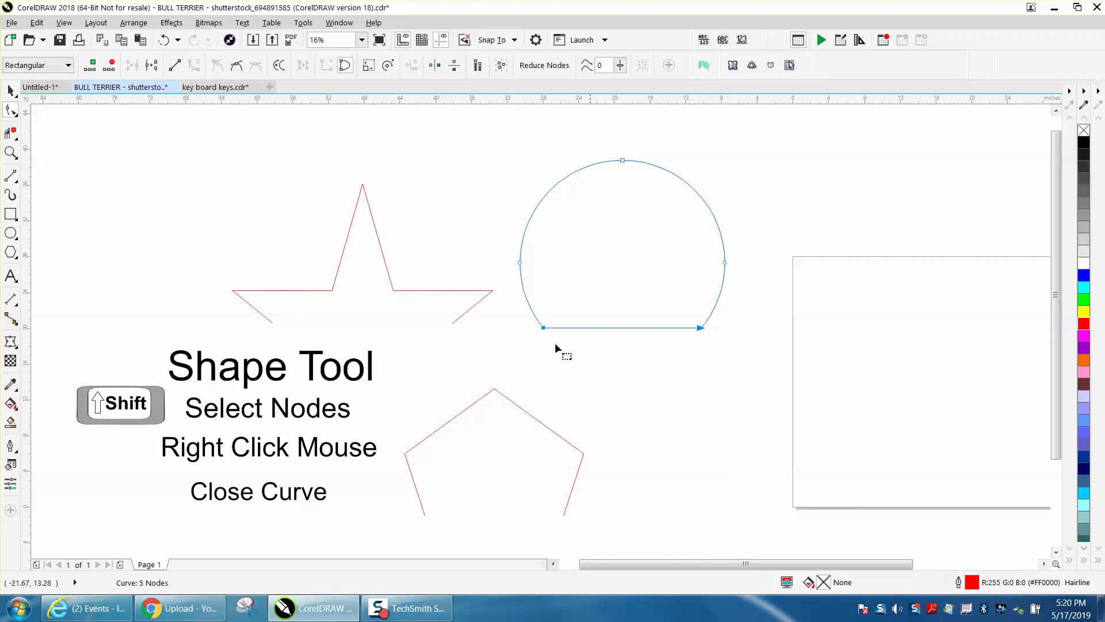
- Move the closed arc up and to the right
left_click(11, 89)
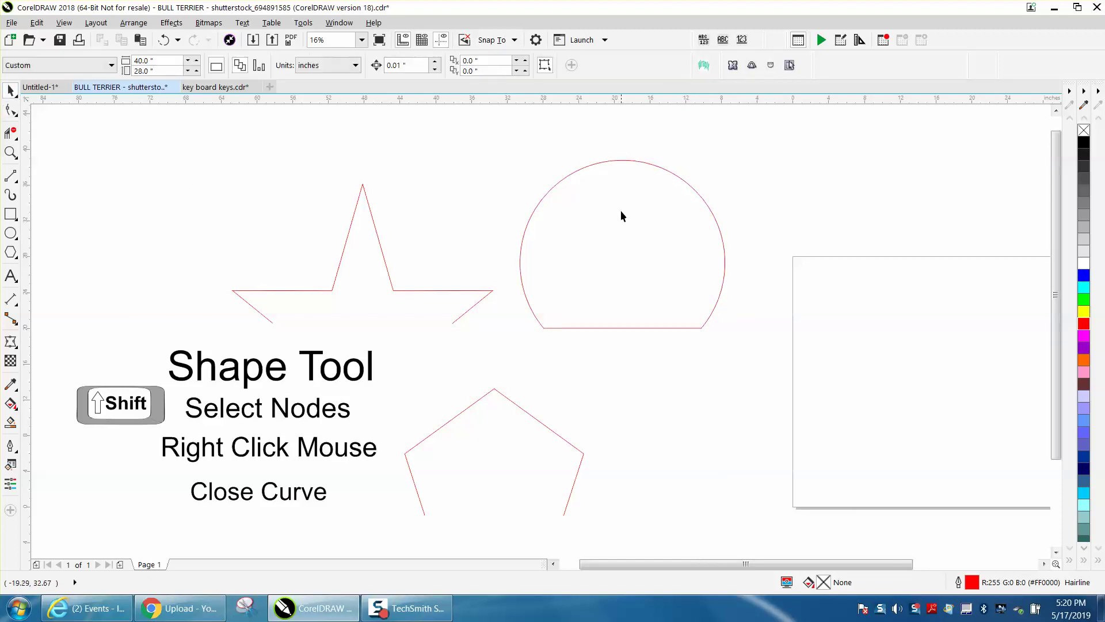
left_click_drag(621, 209, 702, 169)
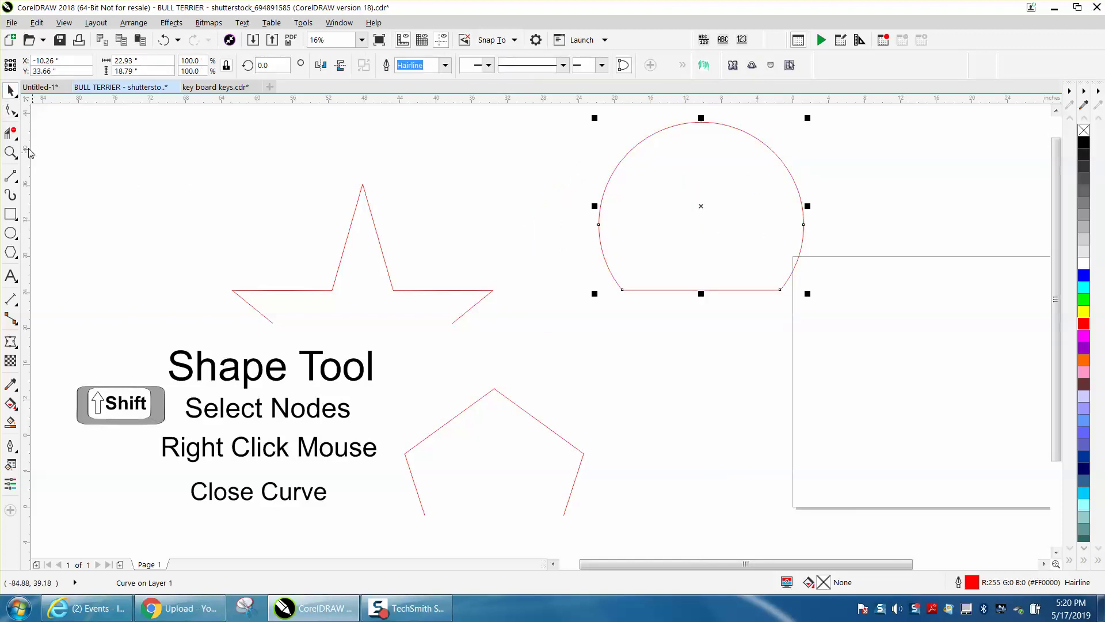
left_click(12, 110)
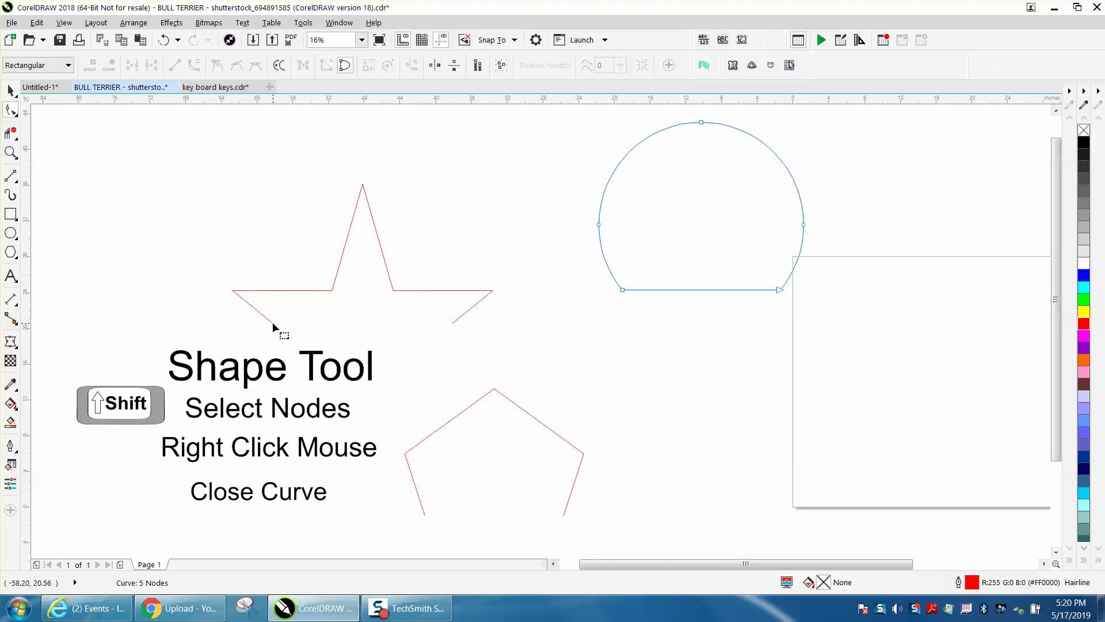
- Marquee-select the star's two bottom end nodes and bring up their node options
left_click(273, 322)
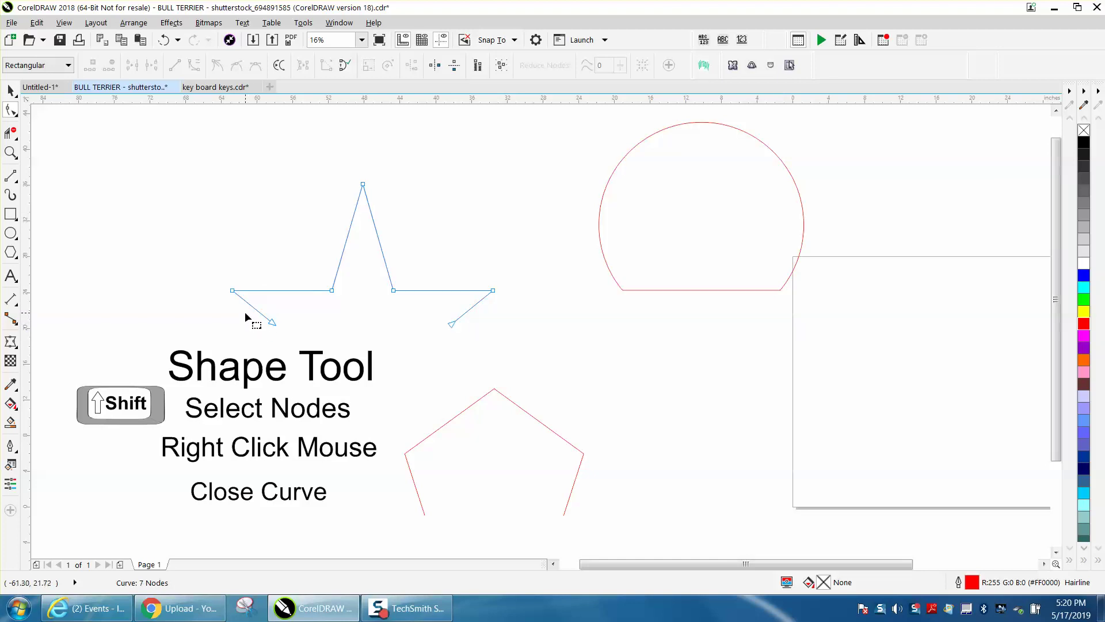
left_click_drag(250, 319, 461, 340)
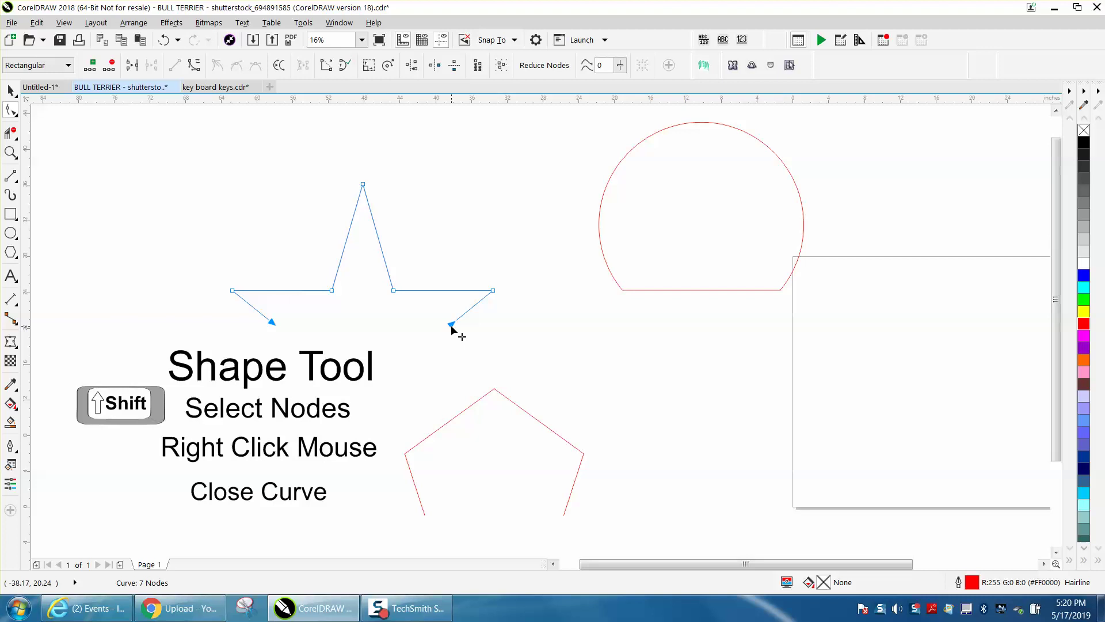
right_click(452, 326)
left_click(503, 387)
- Reselect the star's end nodes and join them with Close Curve
left_click_drag(477, 353, 478, 353)
right_click(453, 328)
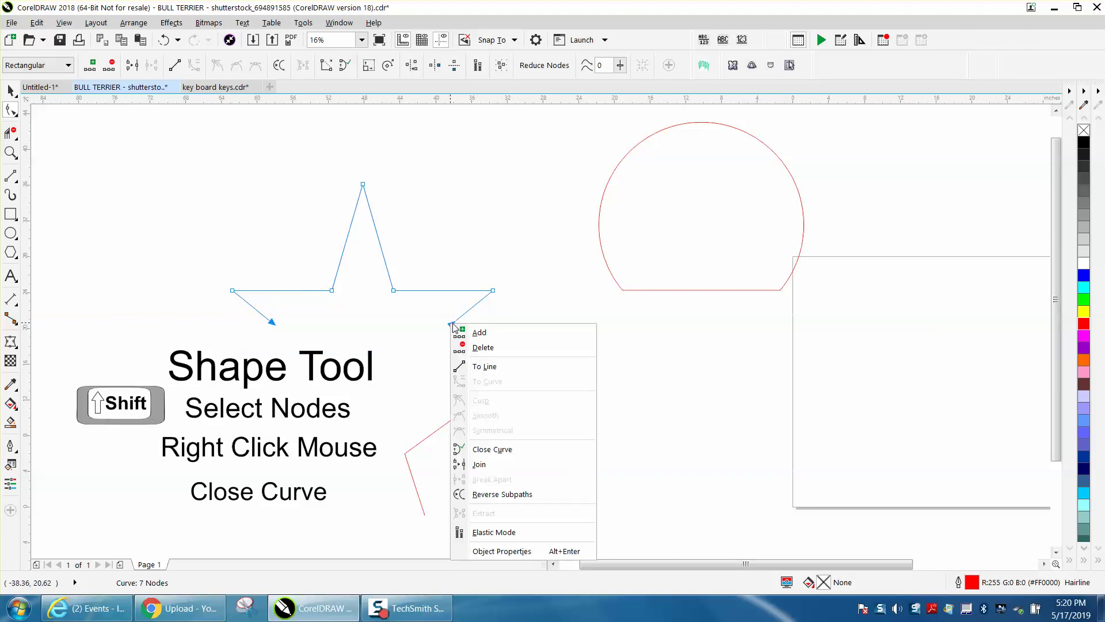
left_click(492, 449)
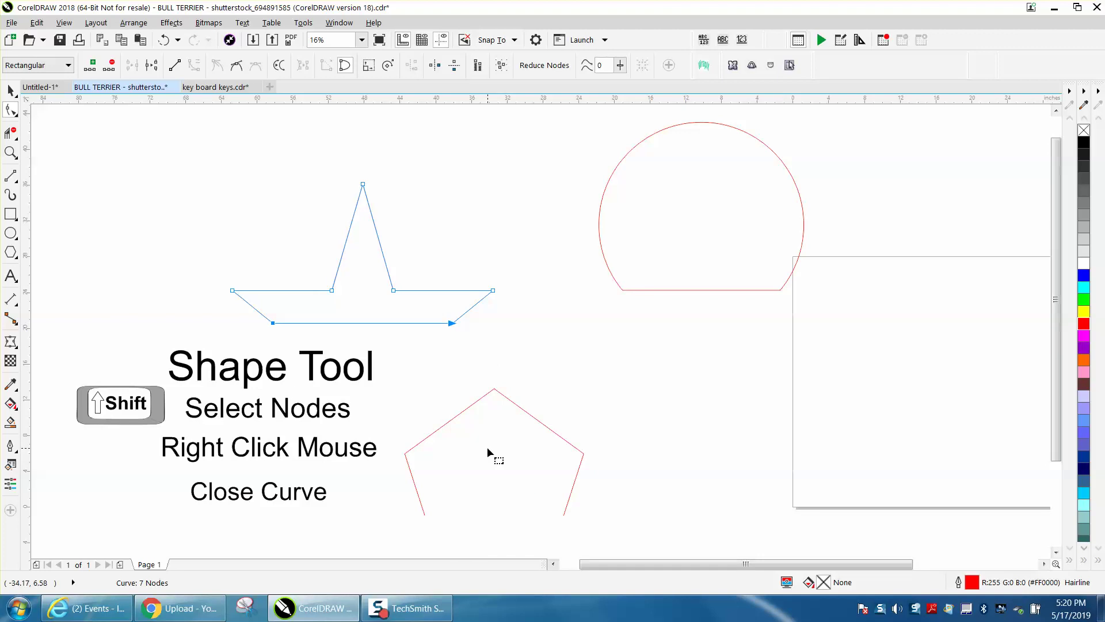
left_click(505, 396)
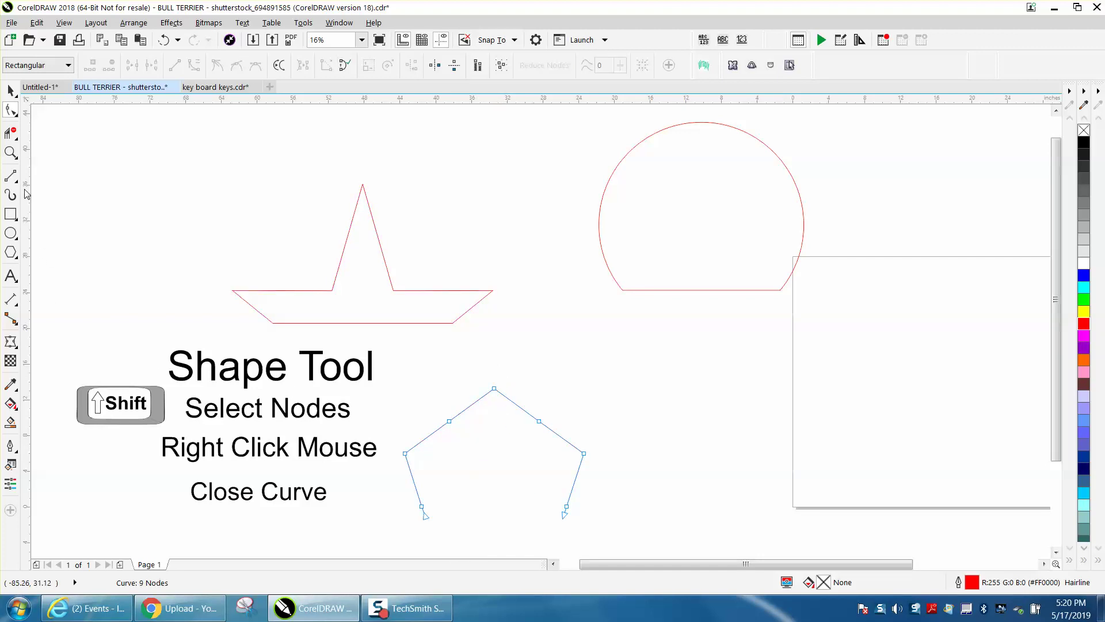
- Zoom into the pentagon and join its two bottom end nodes with Close Curve
left_click(12, 153)
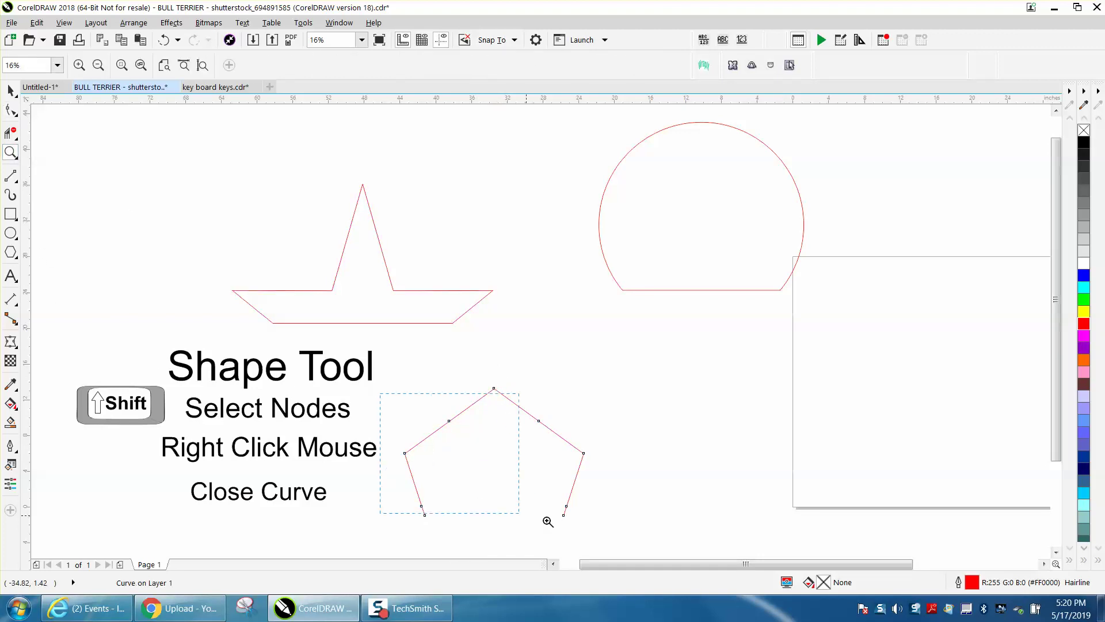
left_click_drag(382, 389, 548, 518)
left_click(13, 110)
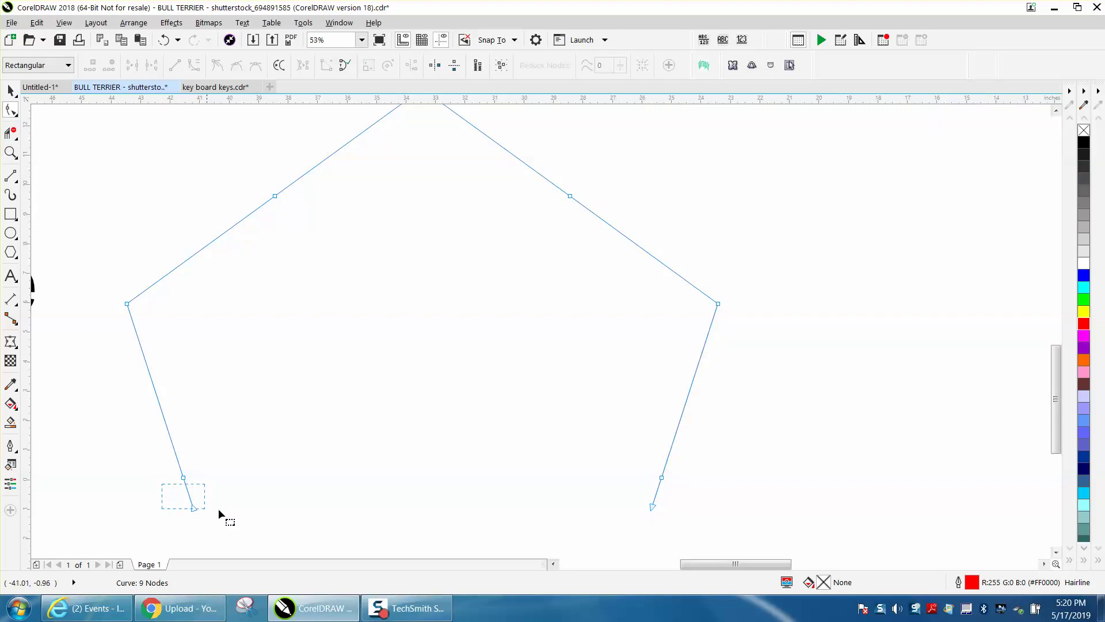
left_click_drag(161, 484, 667, 522)
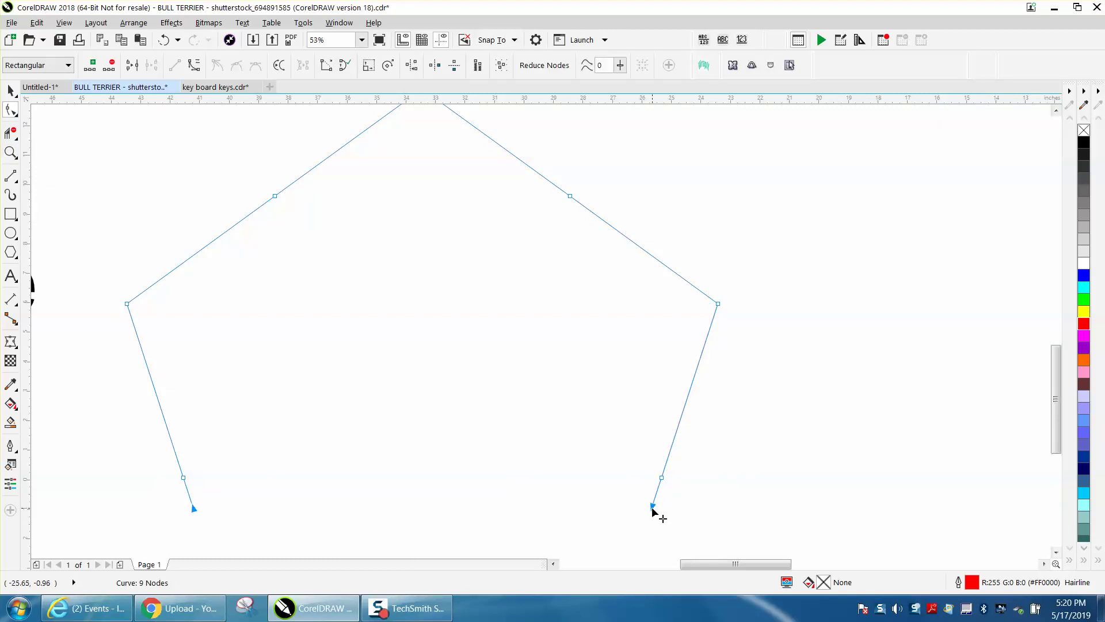
right_click(653, 508)
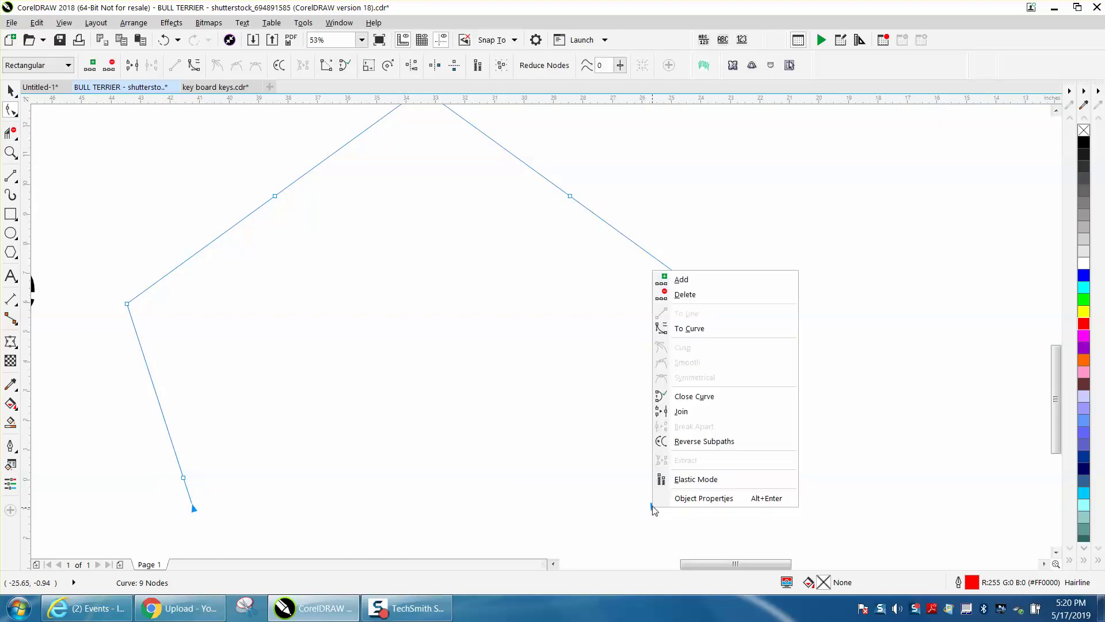
left_click(691, 396)
scroll(422, 405, "down", 2)
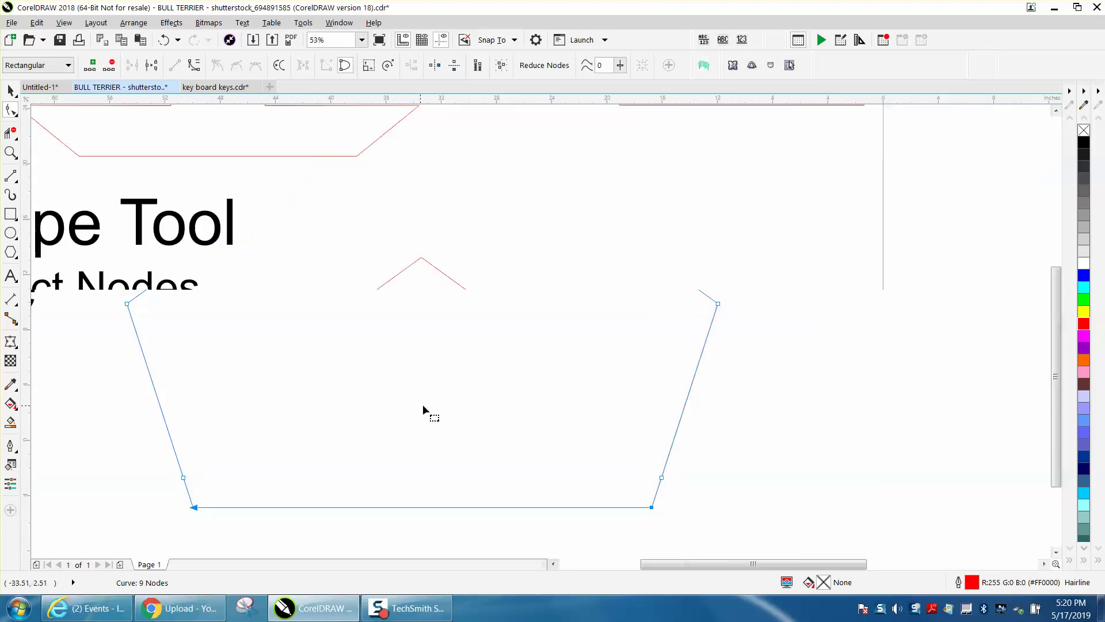
- Select the closed pentagon and drag it with the Pick tool
left_click(13, 89)
left_click(410, 318)
left_click_drag(409, 318, 549, 283)
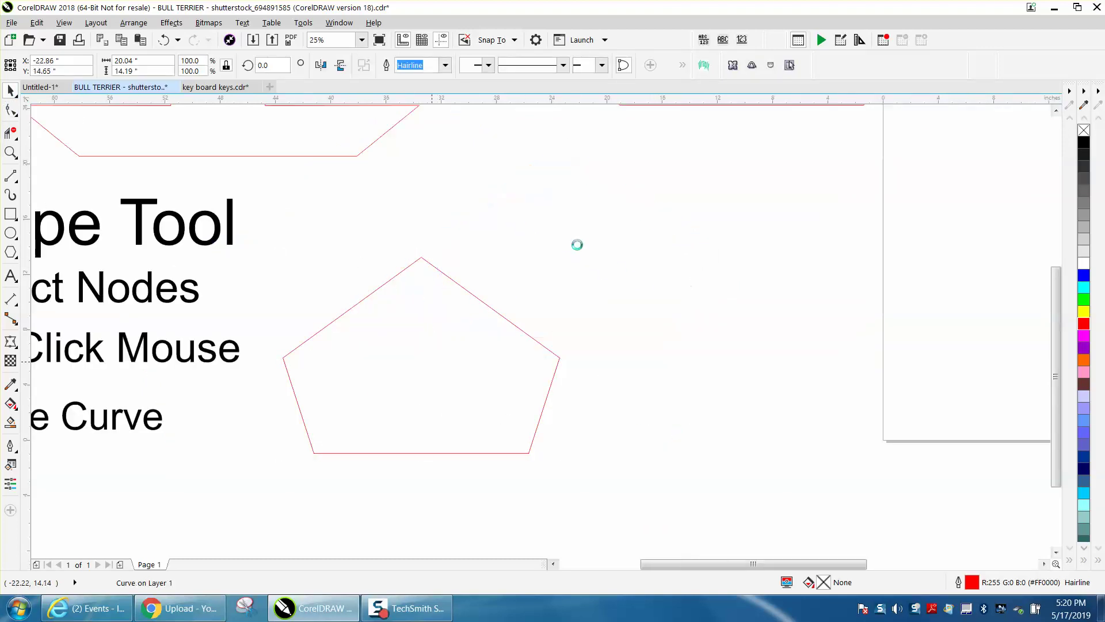
left_click(421, 354)
scroll(357, 340, "down", 1)
- Drag the arc into the rectangle and nudge the Close Curve caption up toward Right Click Mouse
left_click_drag(562, 199, 748, 309)
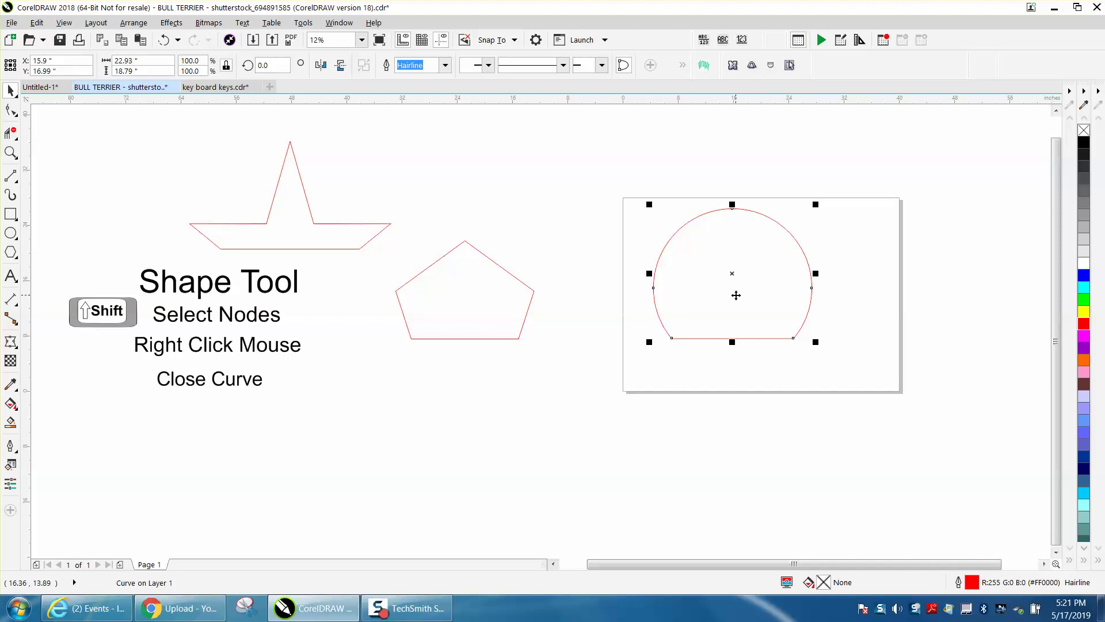
left_click(13, 154)
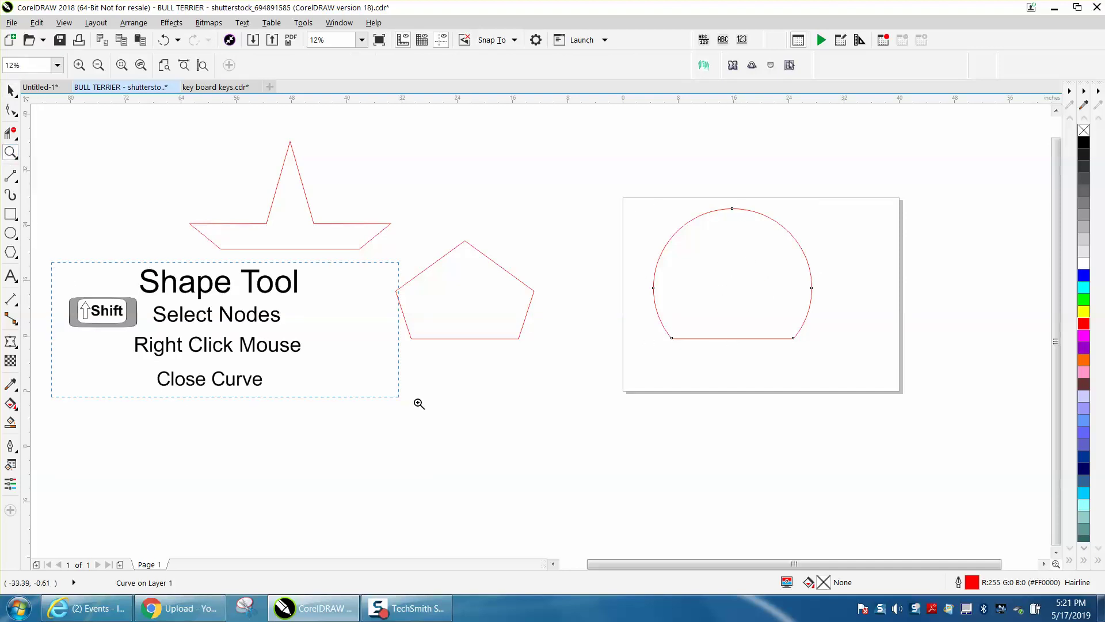
left_click(419, 403)
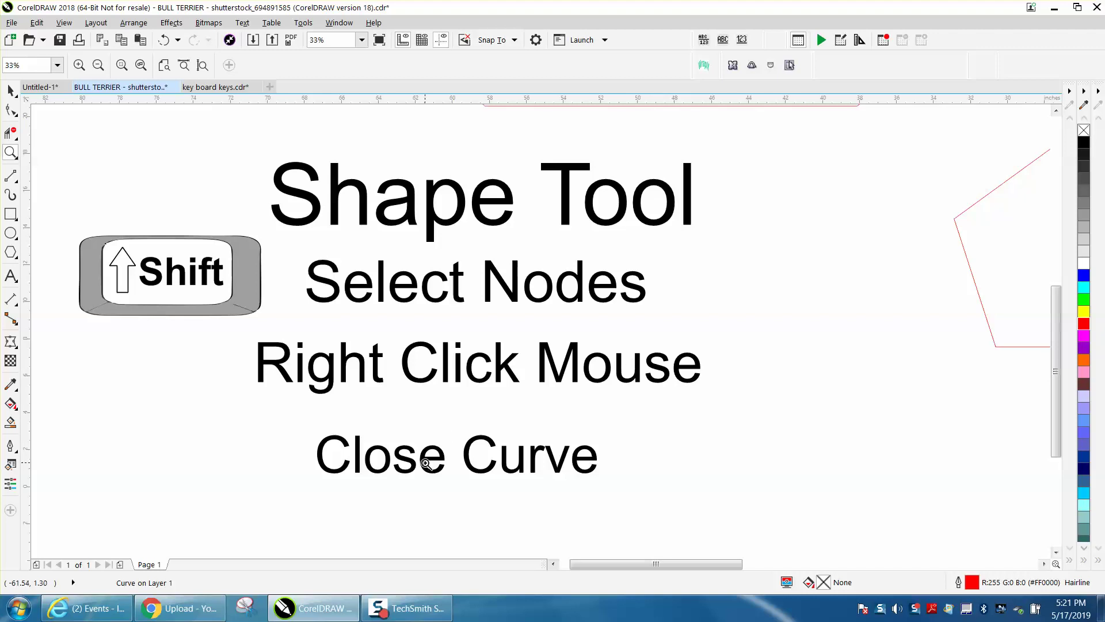
left_click(12, 91)
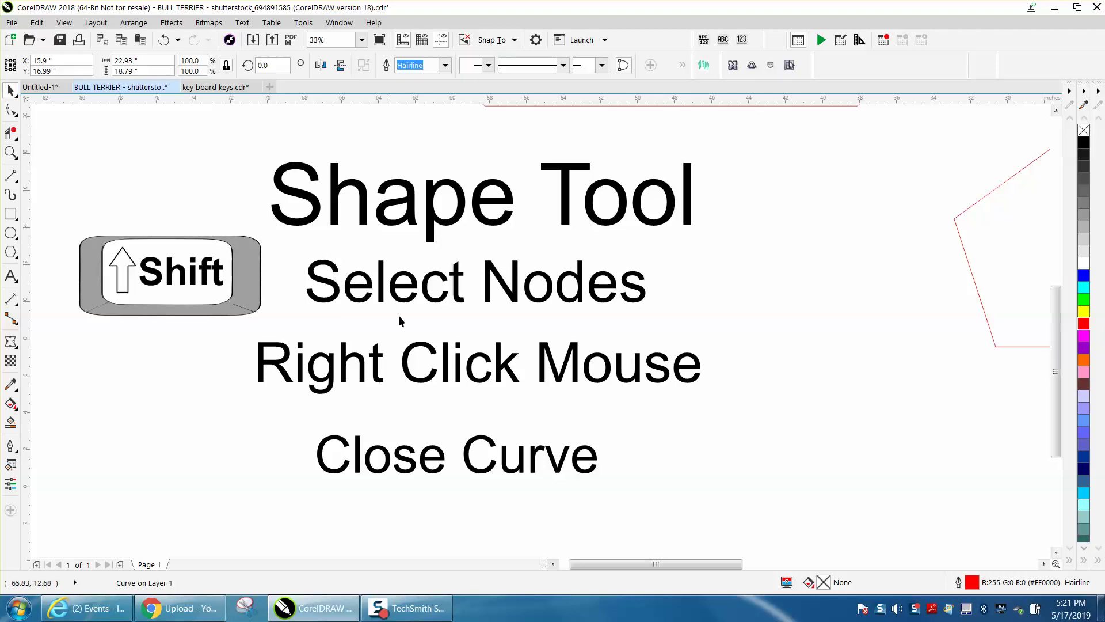
left_click_drag(472, 456, 469, 427)
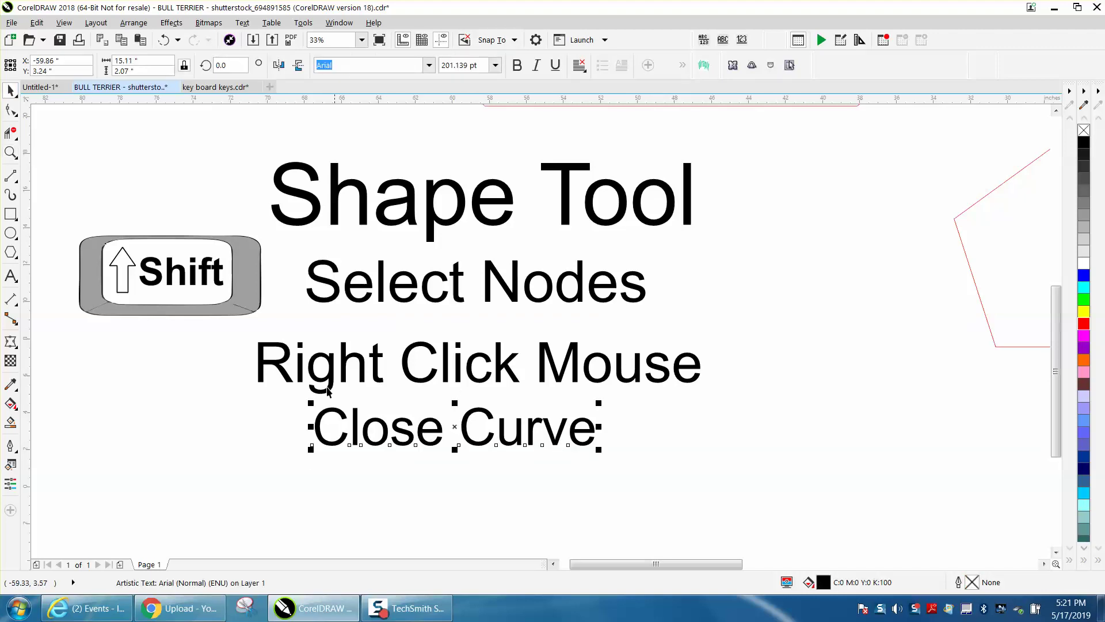
key("F3")
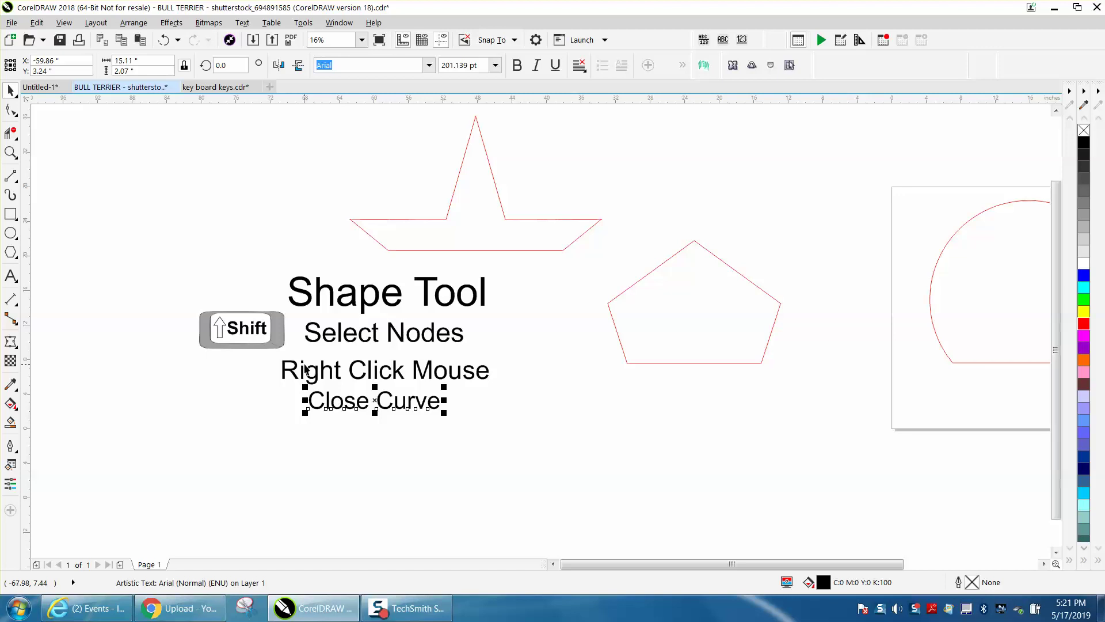